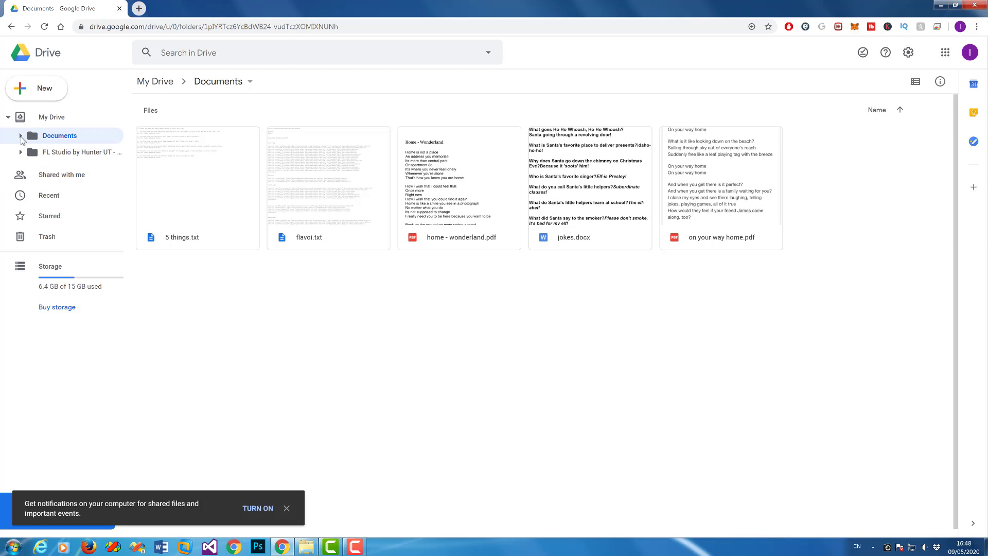
Step: Download the Documents folder from Google Drive as a zip and show the downloaded archive in its folder
{"action": "left_click", "coordinate": [21, 136]}
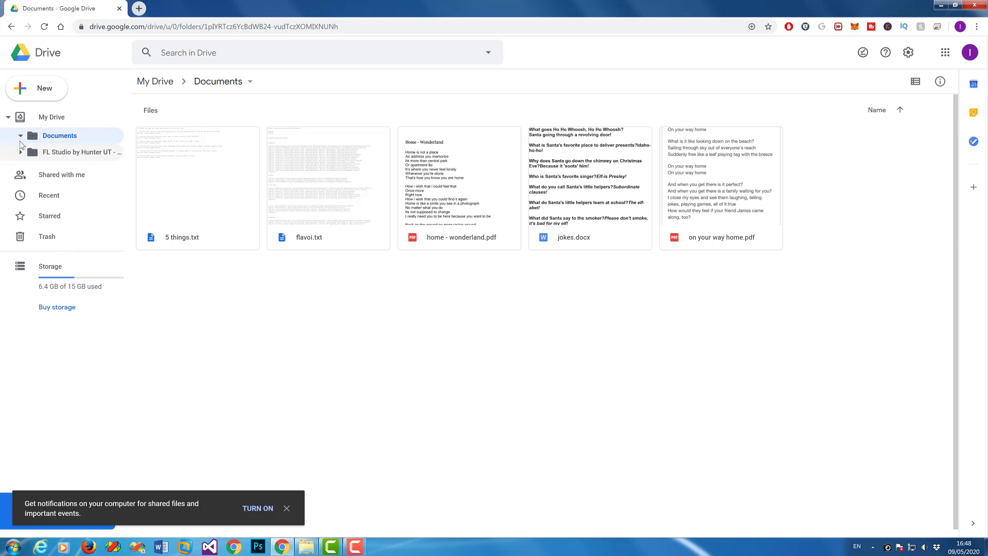
{"action": "right_click", "coordinate": [50, 141]}
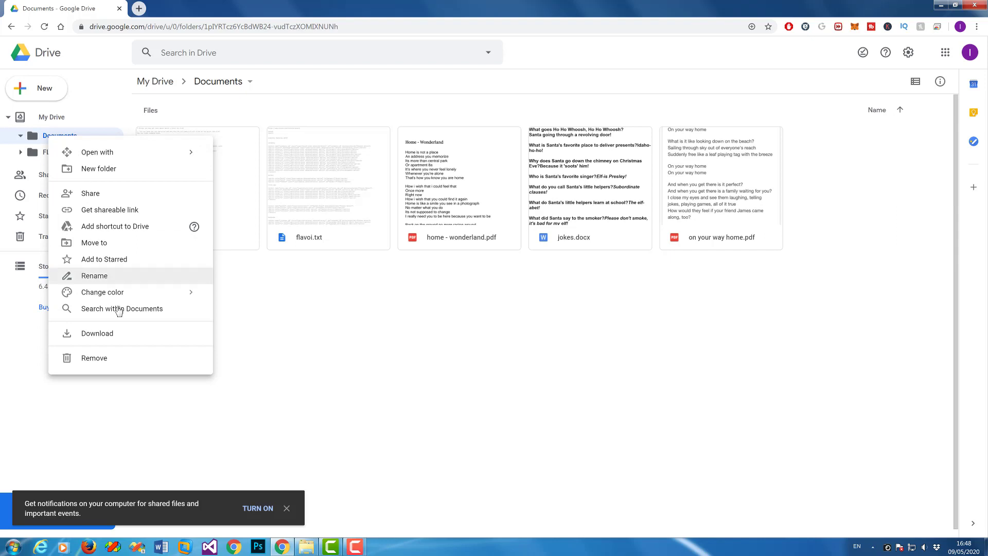
{"action": "left_click", "coordinate": [114, 335]}
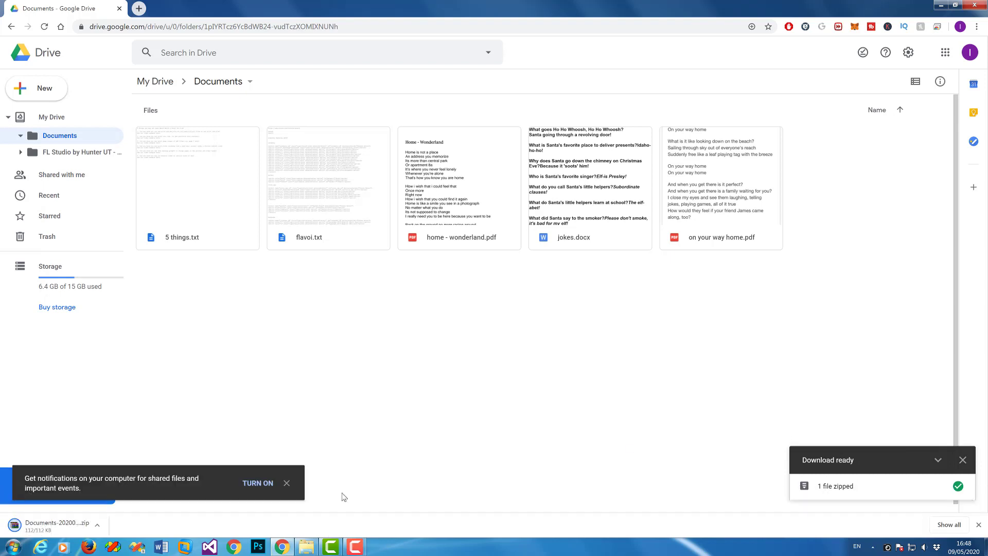
{"action": "left_click", "coordinate": [107, 526]}
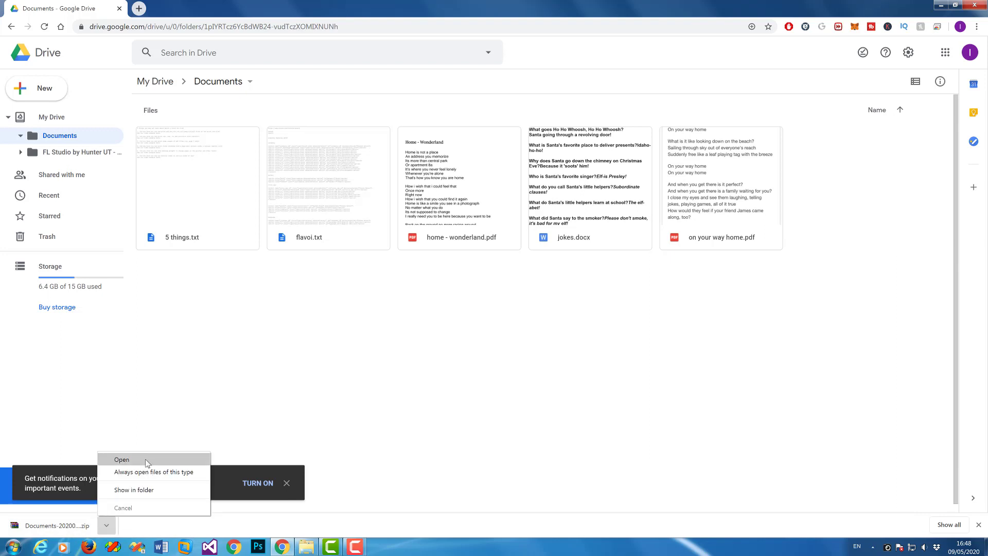
{"action": "left_click", "coordinate": [152, 488]}
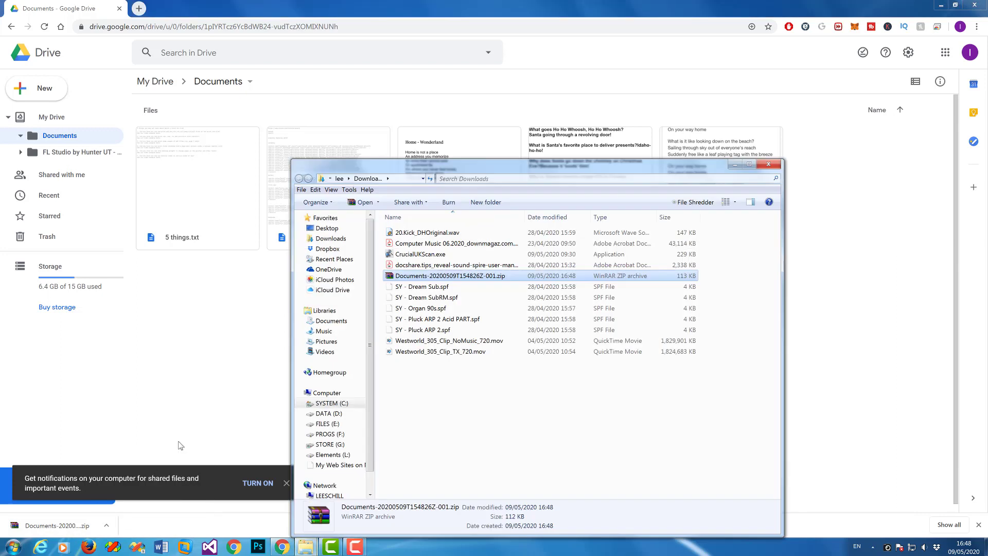
Step: Extract Documents-20200509T154826Z-001.zip into a folder of the same name within Downloads
{"action": "left_click", "coordinate": [449, 425]}
{"action": "left_click", "coordinate": [436, 276]}
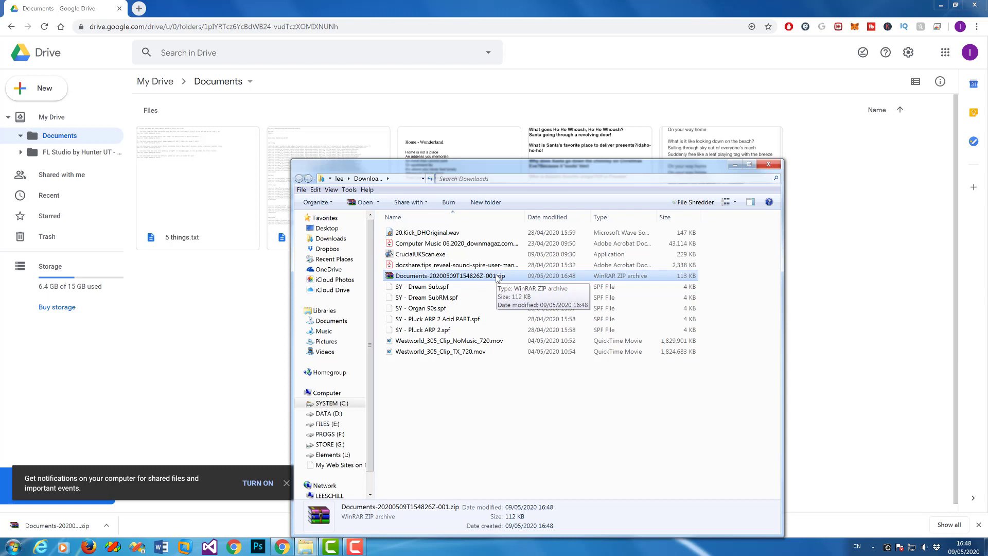
{"action": "right_click", "coordinate": [498, 279]}
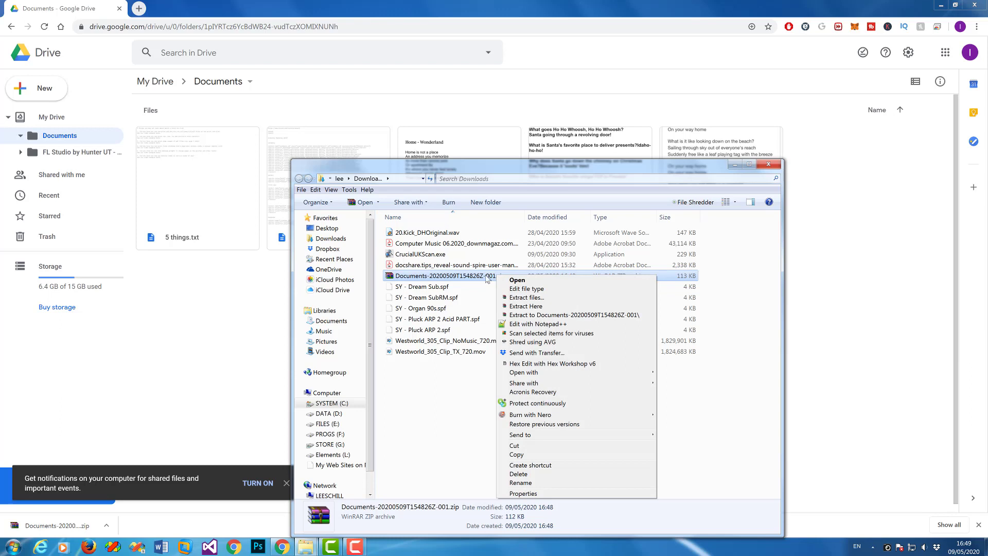
{"action": "left_click", "coordinate": [506, 164]}
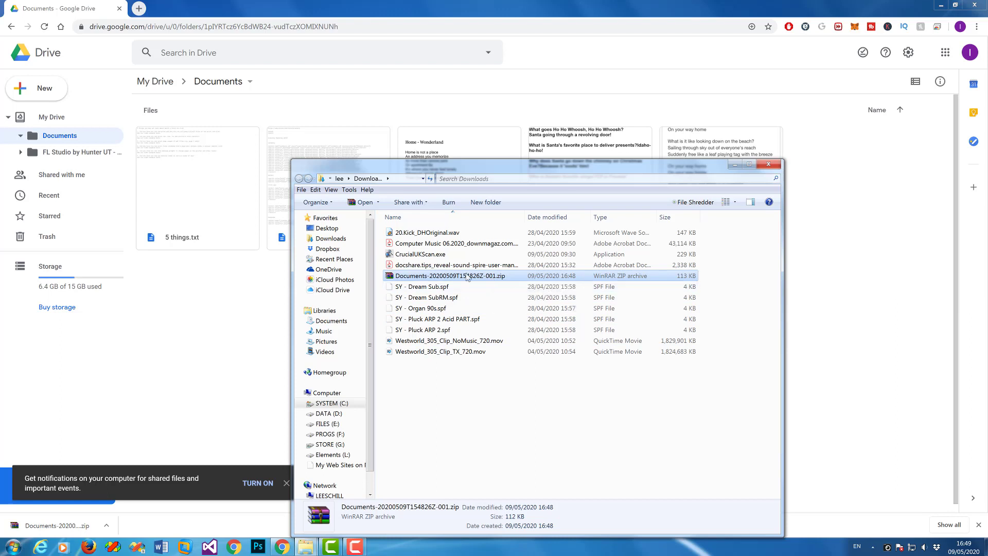
{"action": "right_click", "coordinate": [486, 281]}
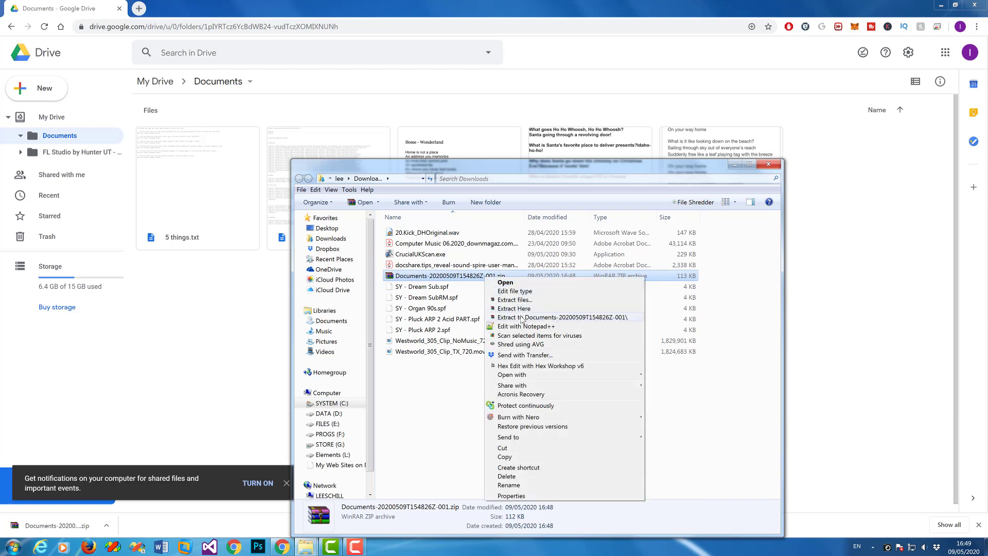
{"action": "left_click", "coordinate": [548, 318]}
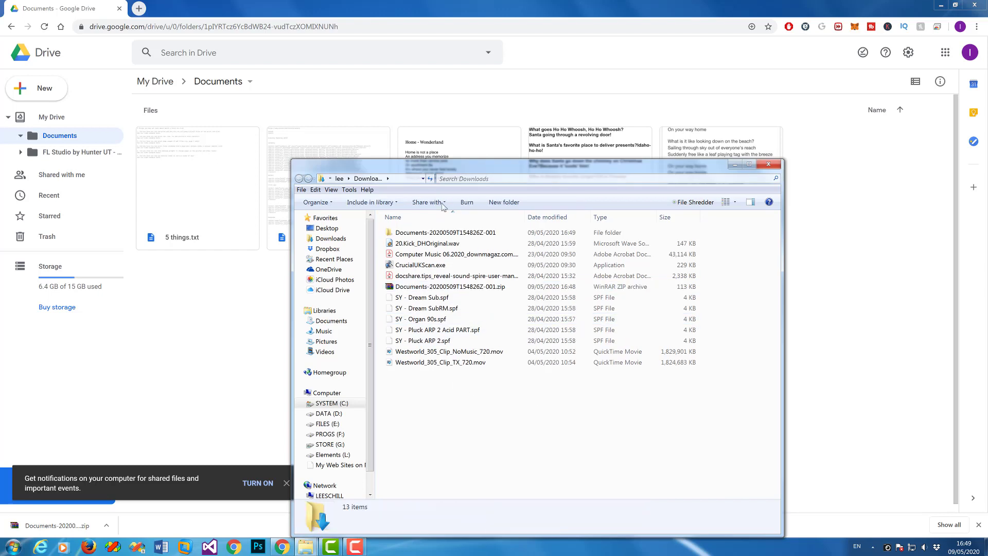
Step: Open the Documents subfolder inside the extracted Documents-20200509T154826Z-001 folder and minimize the browser
{"action": "double_click", "coordinate": [466, 233]}
{"action": "left_click", "coordinate": [421, 234]}
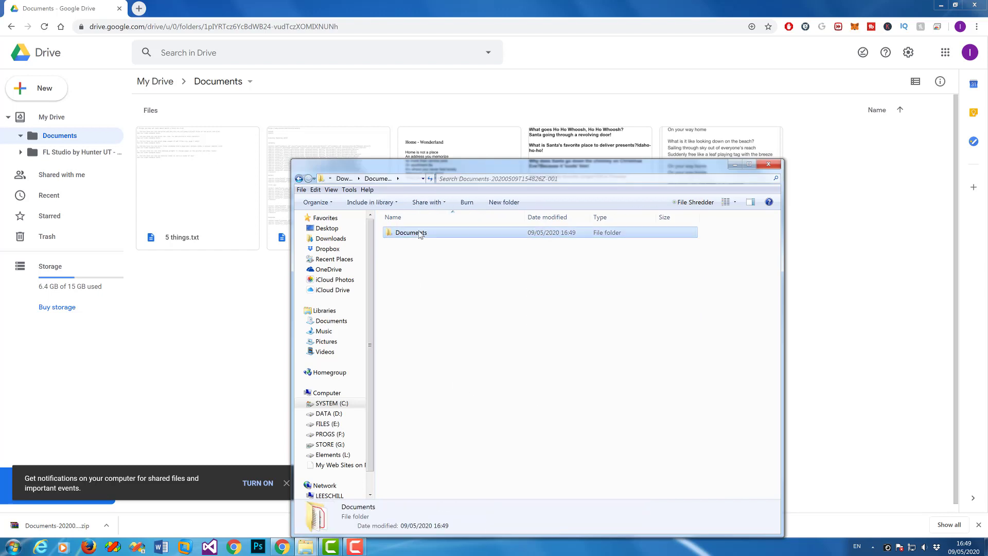
{"action": "double_click", "coordinate": [421, 234]}
{"action": "left_click_drag", "start_coordinate": [430, 169], "coordinate": [406, 275]}
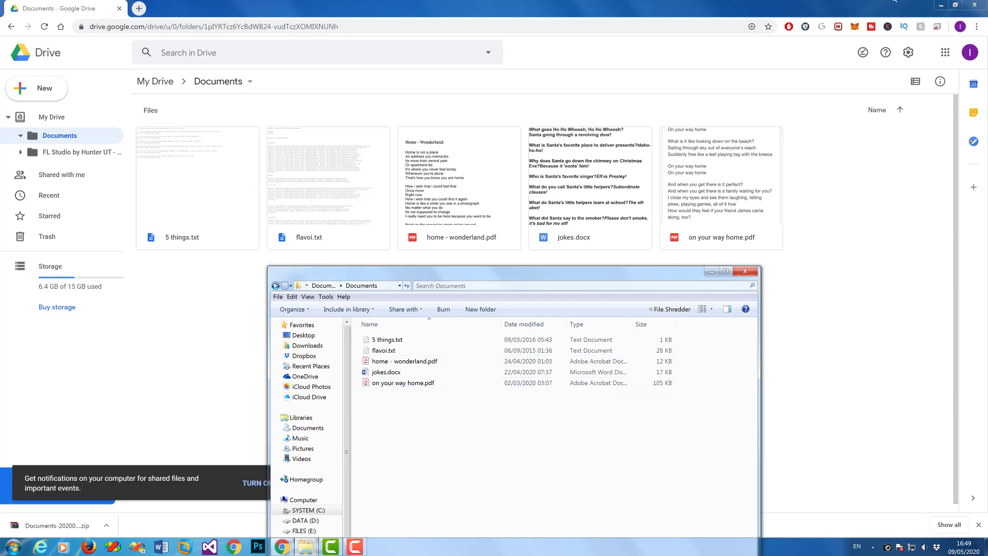
{"action": "left_click", "coordinate": [939, 5]}
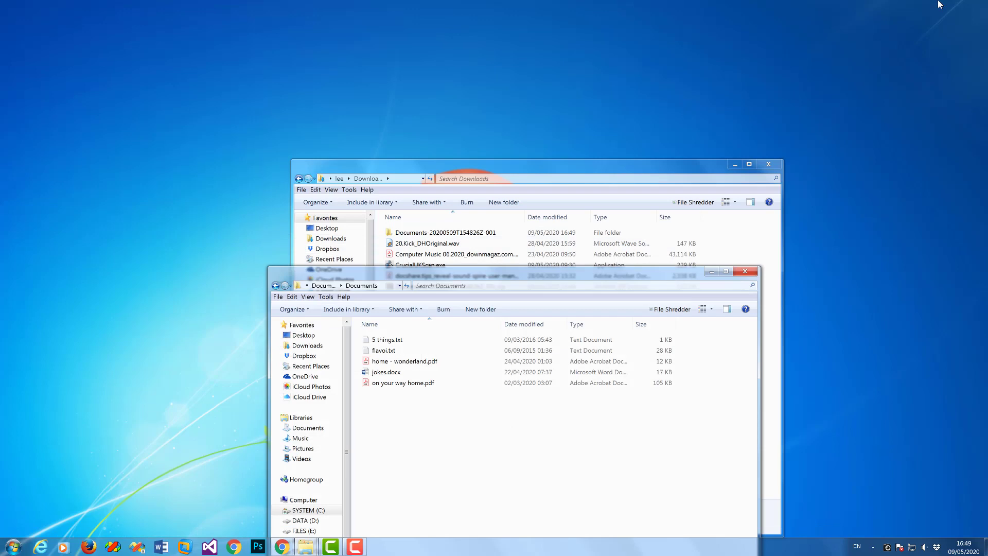
Step: Open the Windows Devices and Printers window and go to the list of installed printers
{"action": "left_click", "coordinate": [13, 549]}
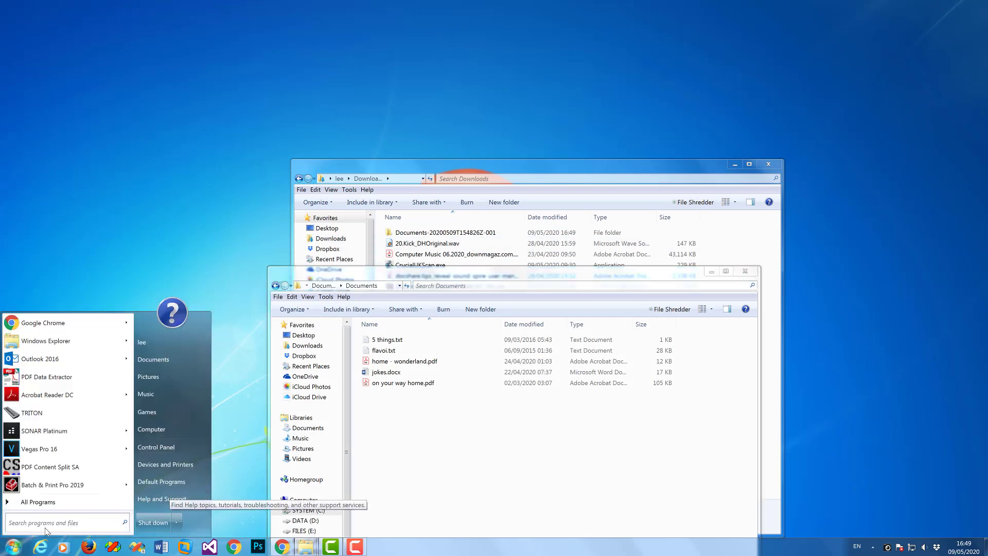
{"action": "left_click", "coordinate": [181, 466]}
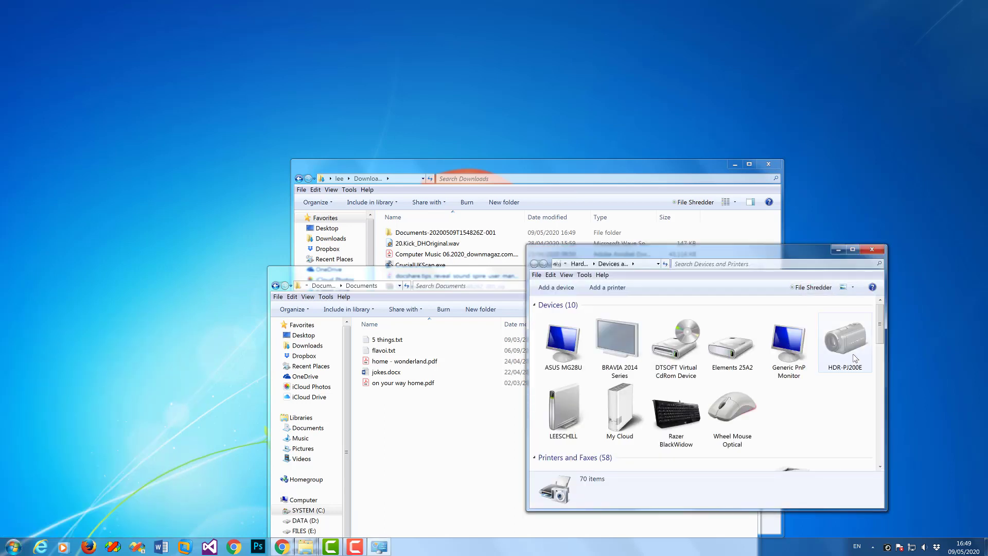
{"action": "left_click_drag", "start_coordinate": [879, 324], "coordinate": [894, 406]}
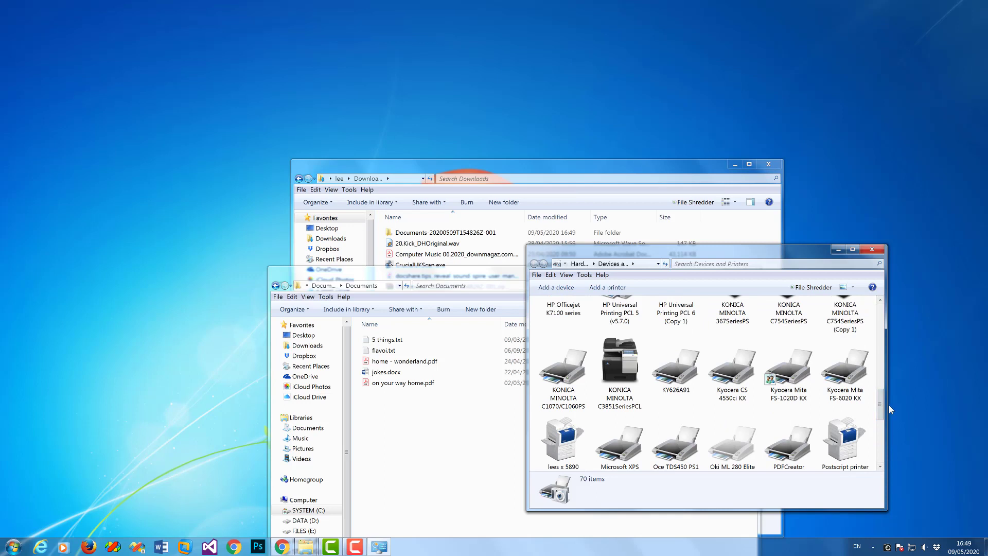
{"action": "left_click", "coordinate": [850, 380]}
{"action": "double_click", "coordinate": [850, 380]}
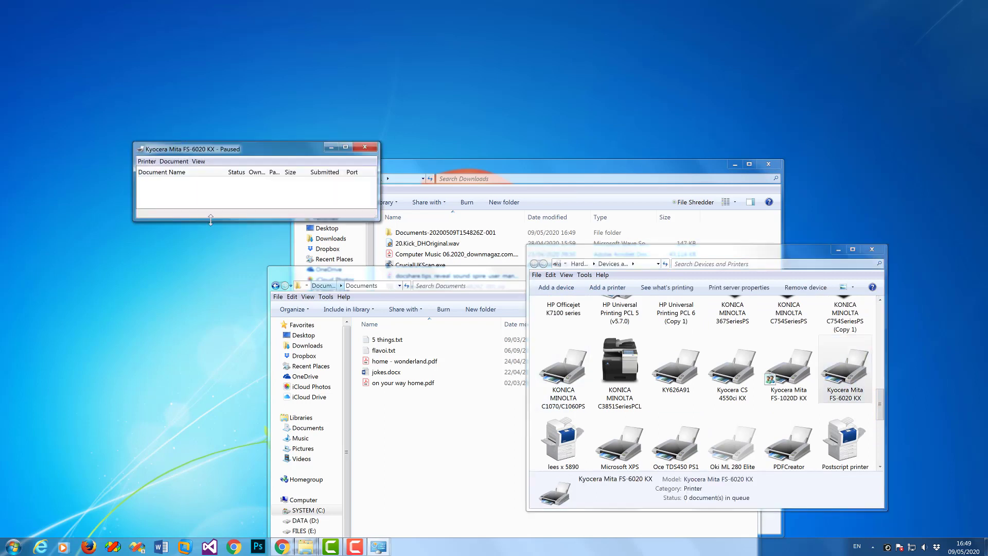
{"action": "left_click_drag", "start_coordinate": [211, 219], "coordinate": [210, 322]}
{"action": "left_click_drag", "start_coordinate": [213, 155], "coordinate": [232, 335]}
{"action": "left_click", "coordinate": [407, 333]}
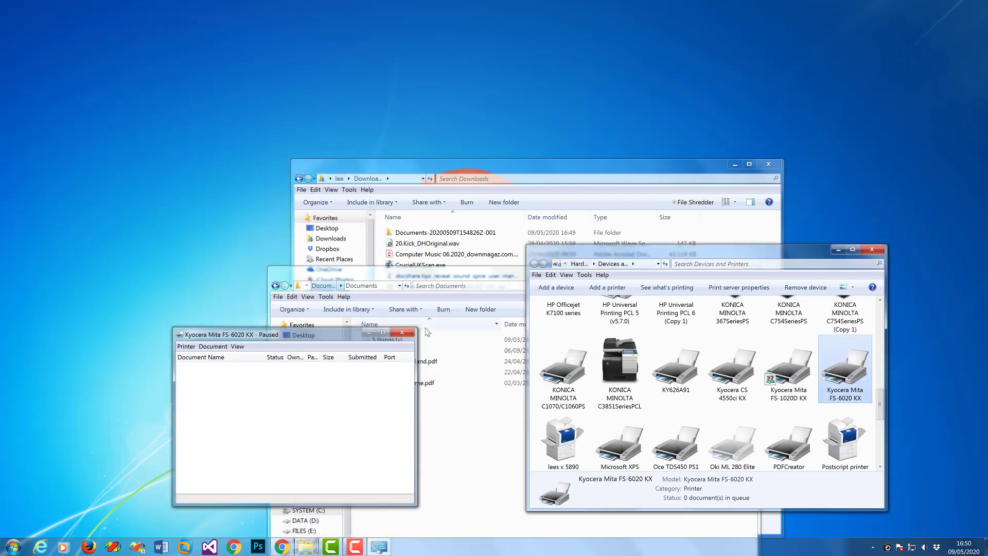
Step: Open the HP LaserJet P3005 PCL6 print queue, place it beside the file list and close the printer's device window
{"action": "left_click_drag", "start_coordinate": [886, 399], "coordinate": [882, 385]}
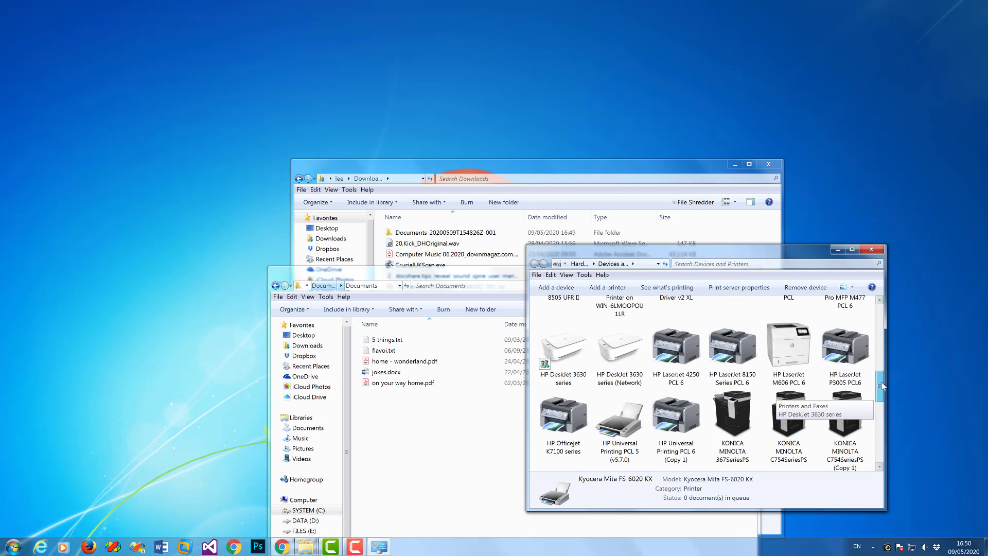
{"action": "left_click", "coordinate": [850, 358]}
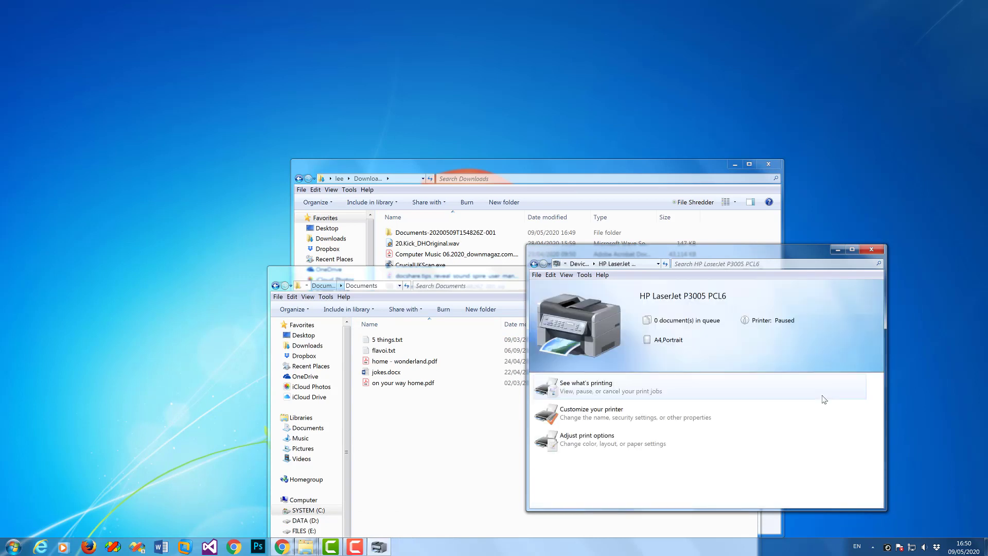
{"action": "left_click", "coordinate": [603, 386]}
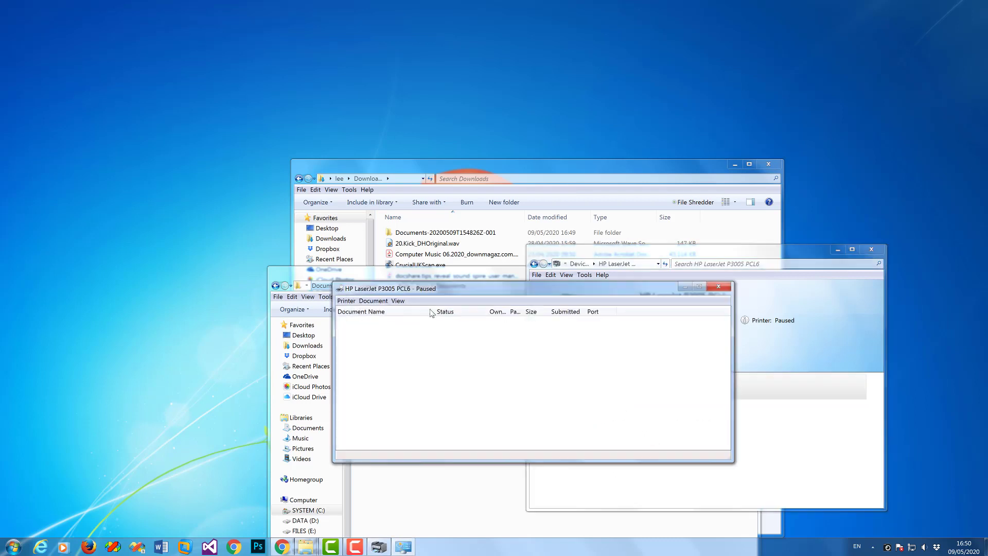
{"action": "left_click_drag", "start_coordinate": [449, 295], "coordinate": [685, 320]}
{"action": "left_click", "coordinate": [871, 253]}
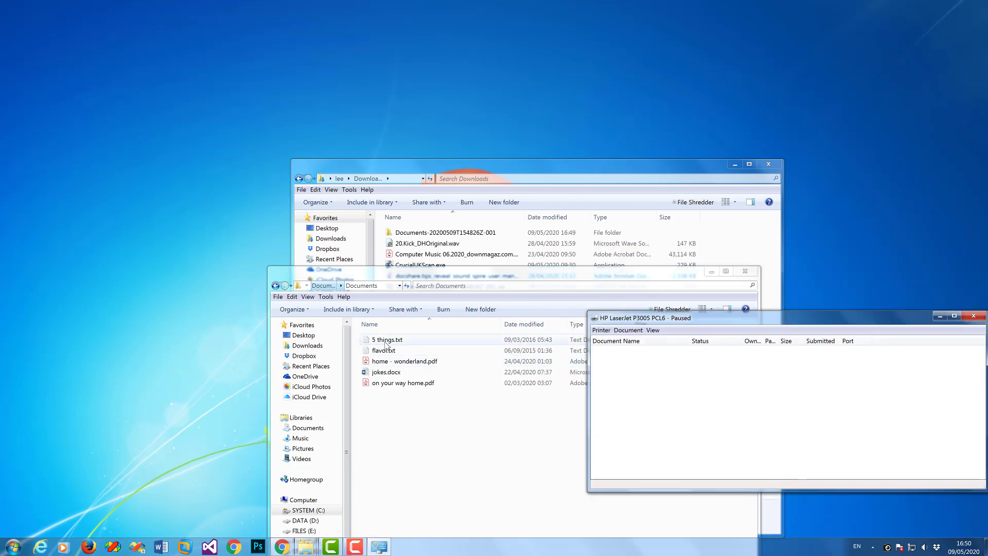
Step: Print all files in the Documents folder by dropping them on the HP LaserJet P3005 PCL6 queue, accepting the multiple-file and small-margin prompts
{"action": "left_click", "coordinate": [295, 298]}
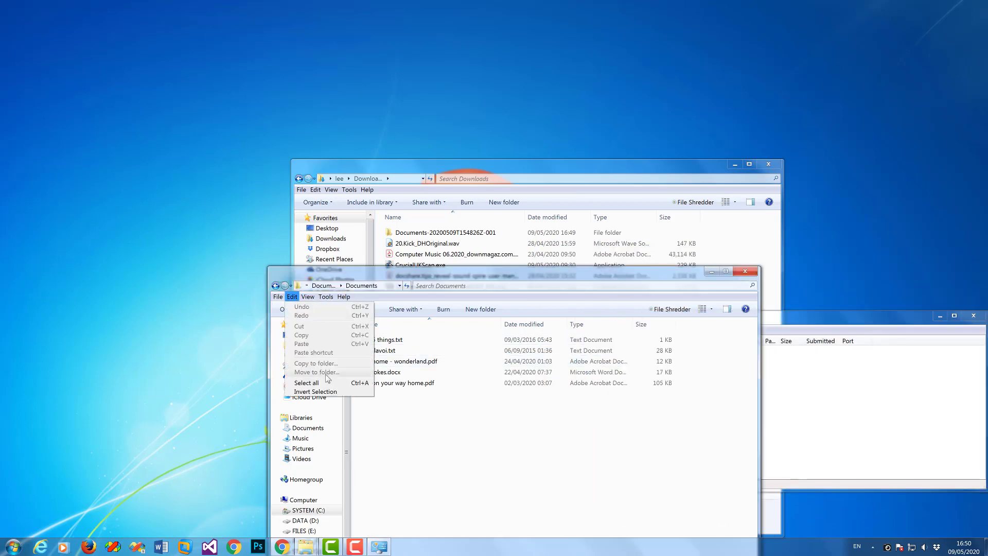
{"action": "left_click", "coordinate": [309, 383]}
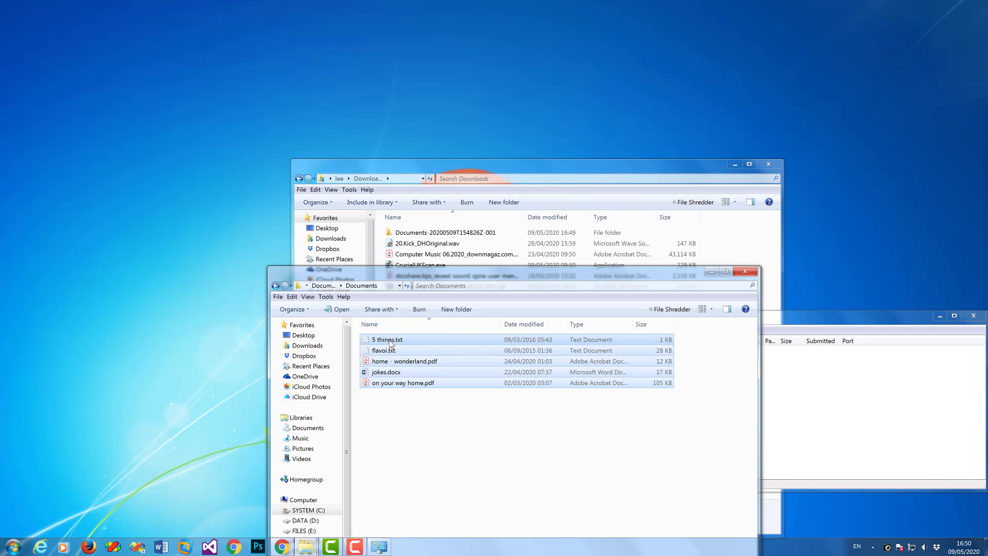
{"action": "left_click_drag", "start_coordinate": [391, 344], "coordinate": [810, 412]}
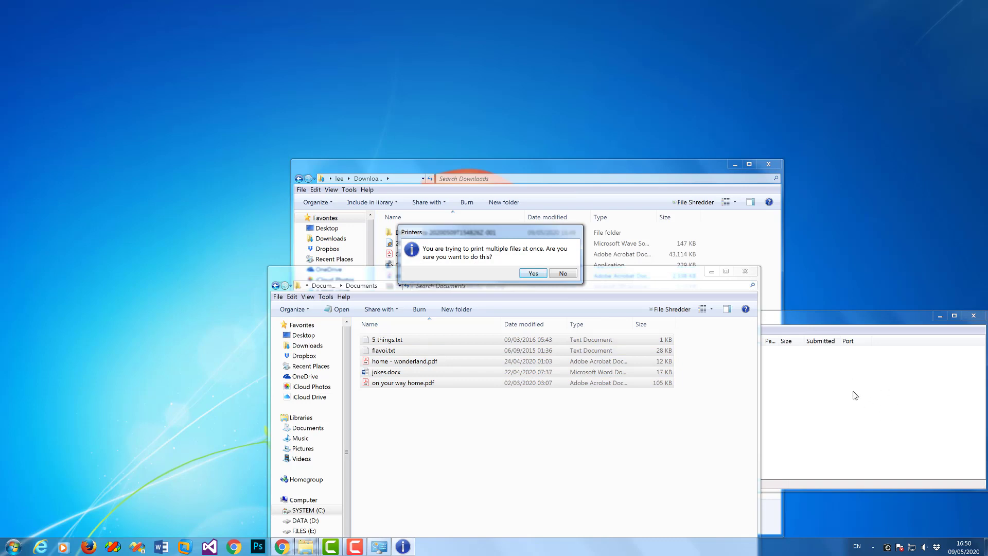
{"action": "left_click", "coordinate": [533, 275]}
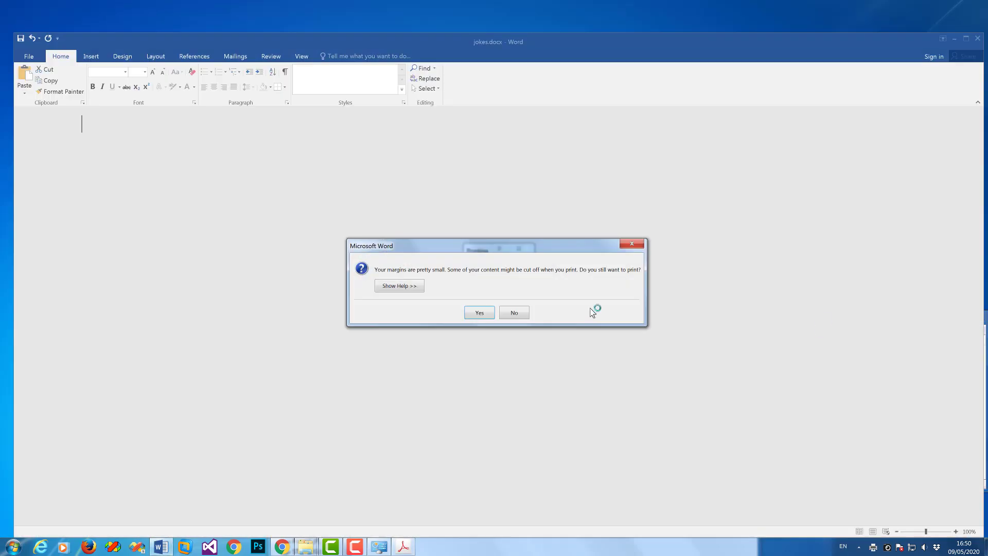
{"action": "left_click", "coordinate": [479, 312]}
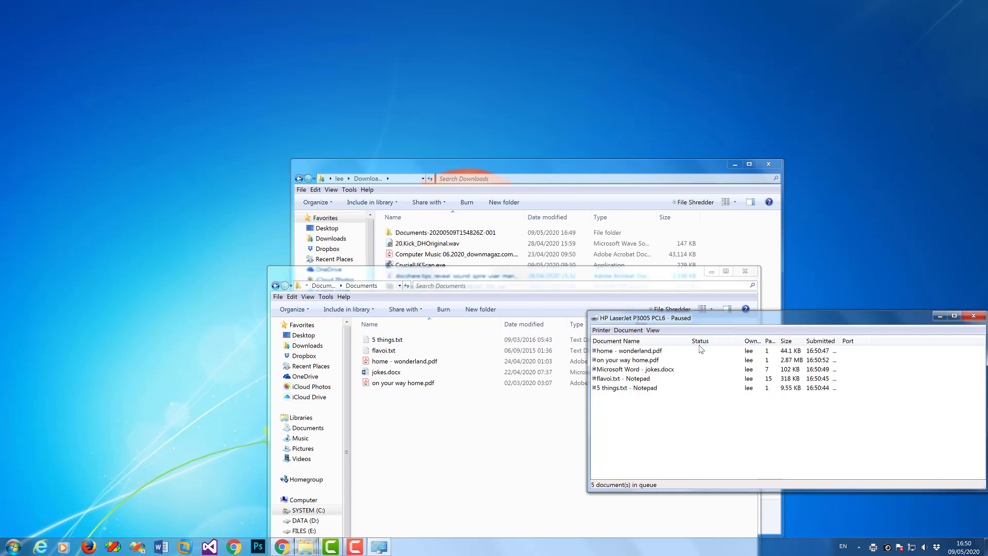
Step: Widen the Status column of the HP LaserJet P3005 PCL6 queue and examine the queued print jobs
{"action": "left_click_drag", "start_coordinate": [741, 341], "coordinate": [767, 340]}
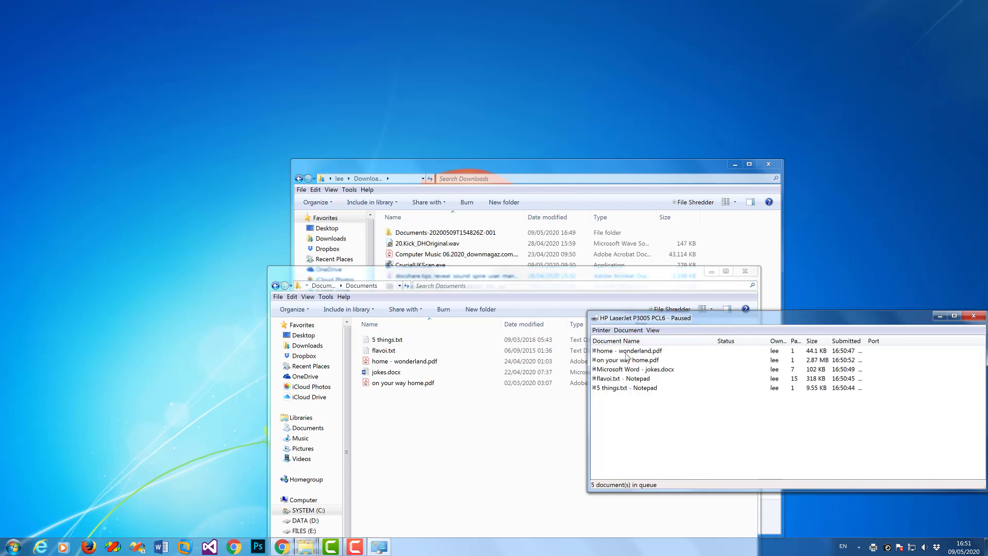
{"action": "left_click", "coordinate": [627, 352]}
{"action": "left_click", "coordinate": [632, 369]}
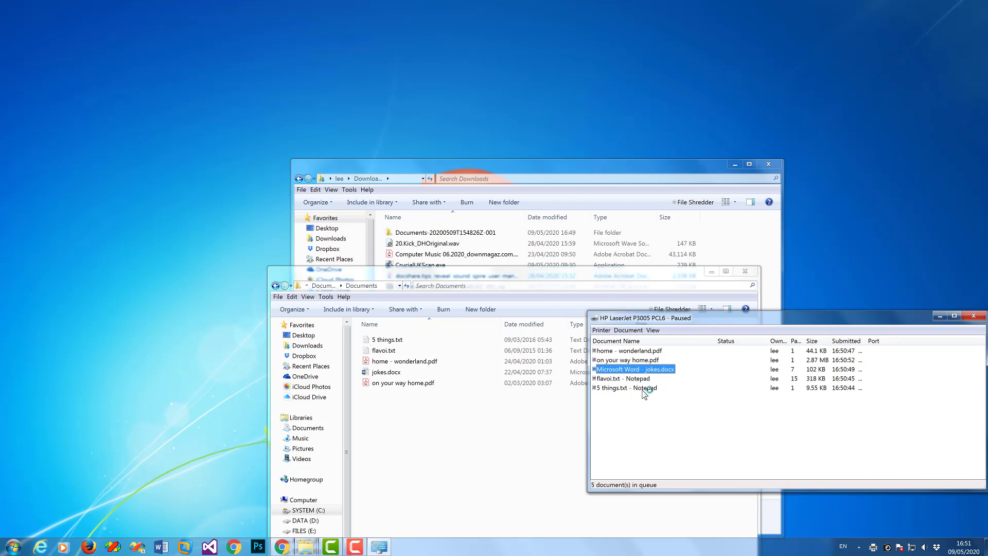
{"action": "left_click", "coordinate": [656, 406]}
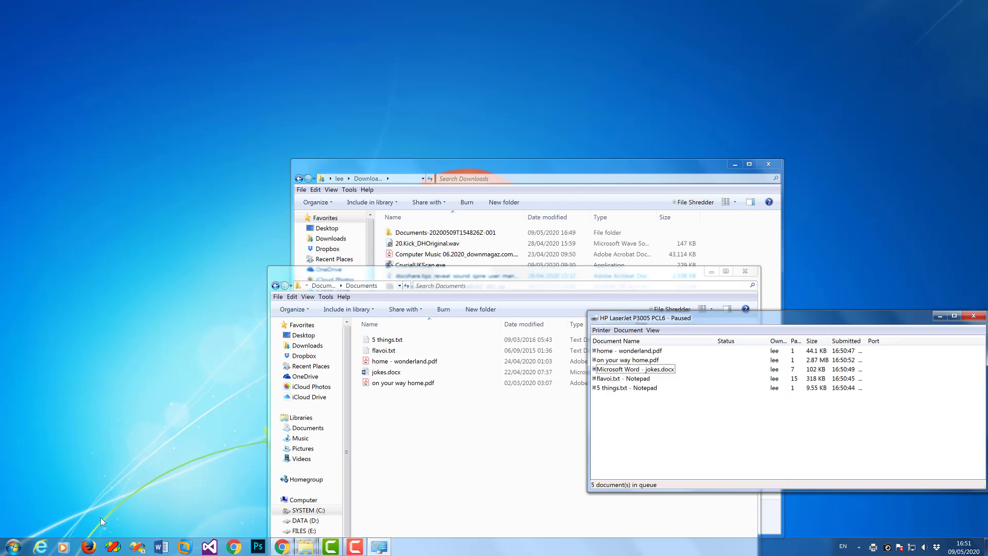
Step: Start Batch & Print Pro 2019 in trial mode and close the HP LaserJet P3005 PCL6 queue window
{"action": "left_click", "coordinate": [14, 546]}
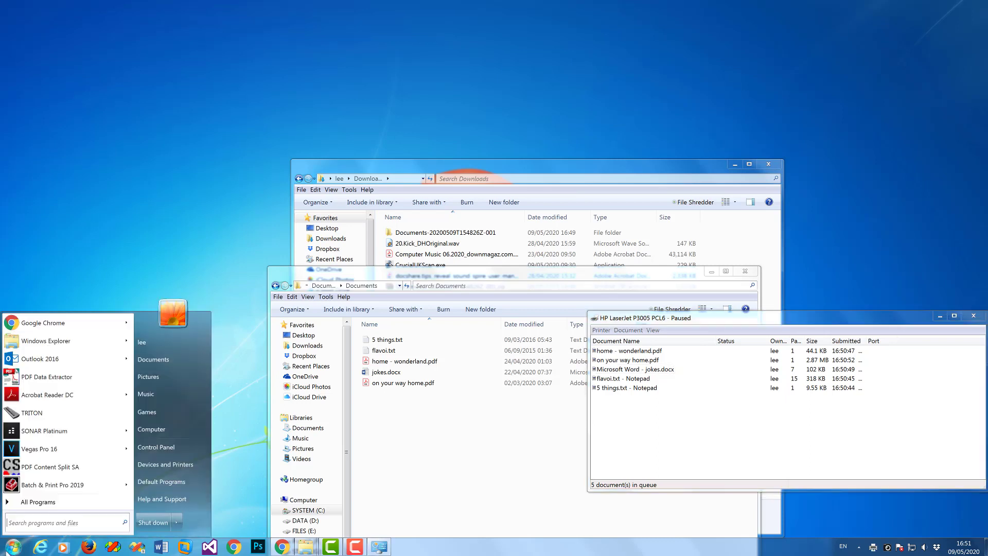
{"action": "left_click", "coordinate": [60, 488]}
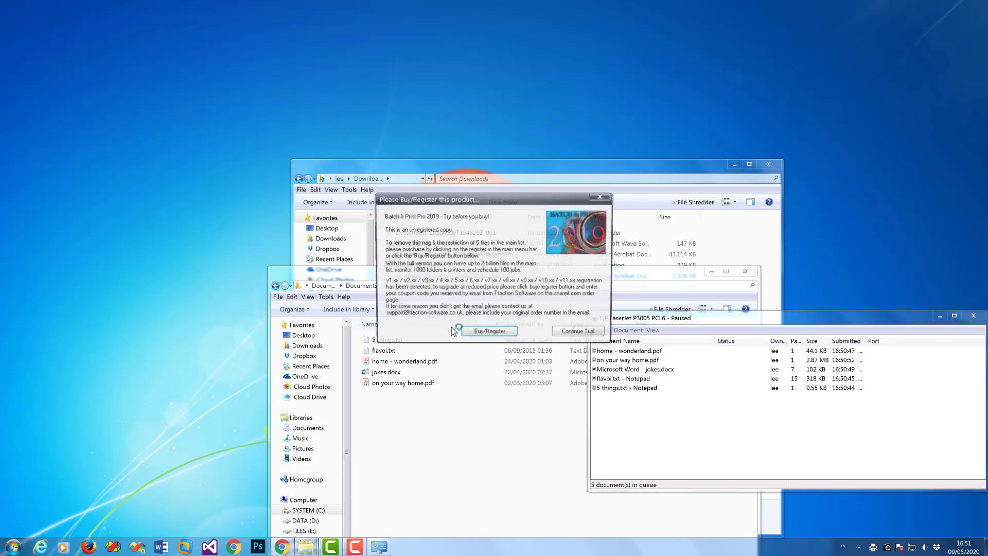
{"action": "left_click", "coordinate": [563, 335]}
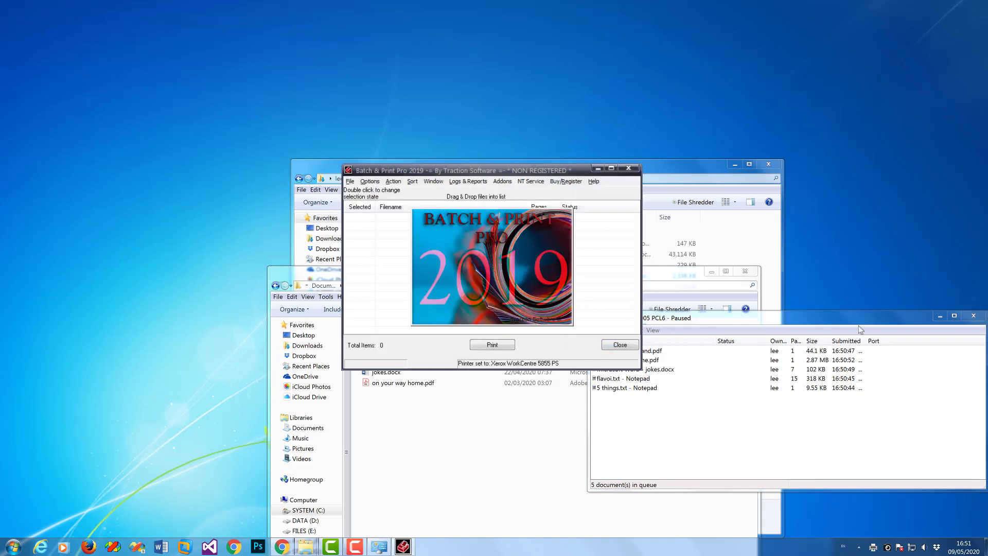
{"action": "left_click_drag", "start_coordinate": [874, 322], "coordinate": [718, 409]}
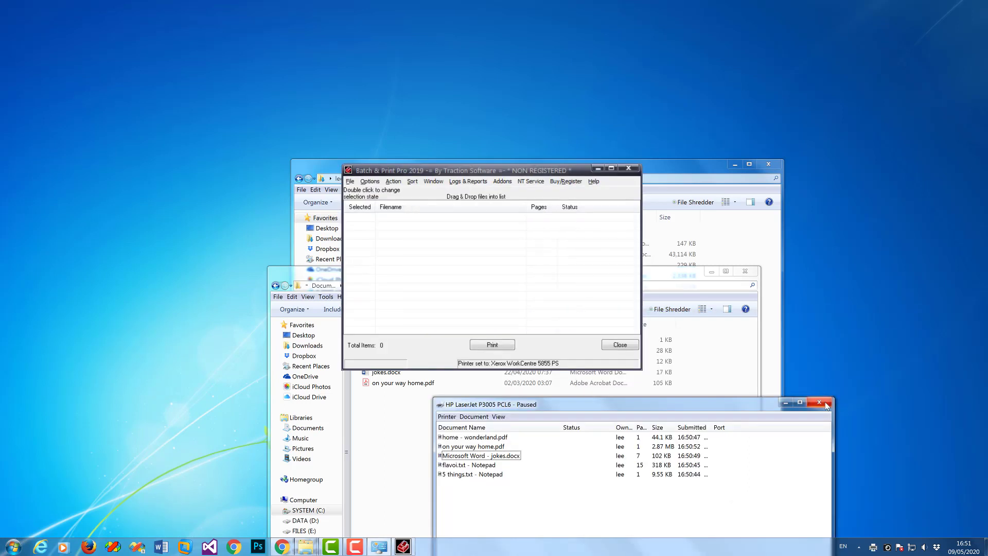
{"action": "left_click", "coordinate": [826, 406]}
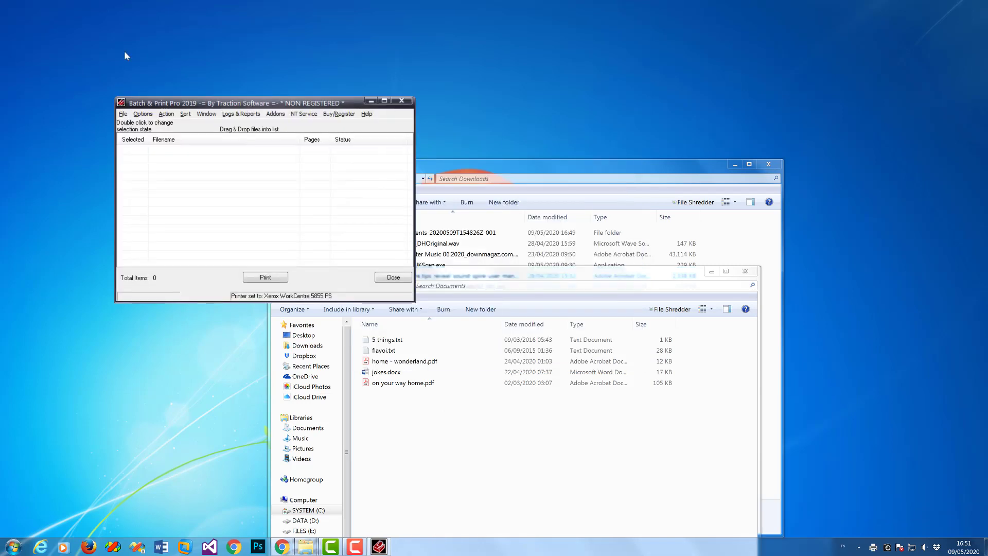
Step: Add the contents of Documents-20200509T154826Z-001.zip from the Downloads folder to the Batch & Print Pro file list
{"action": "left_click", "coordinate": [503, 160]}
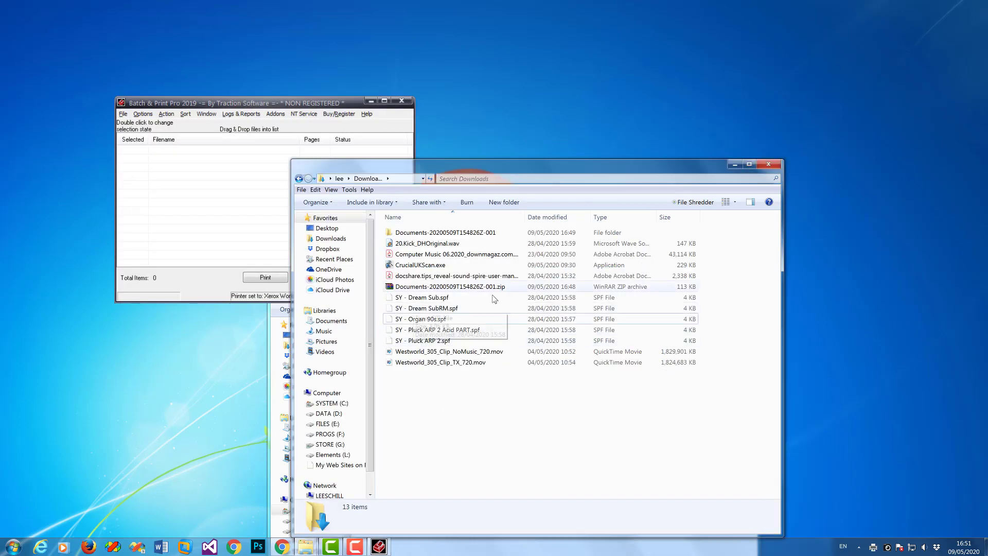
{"action": "left_click_drag", "start_coordinate": [498, 289], "coordinate": [131, 114]}
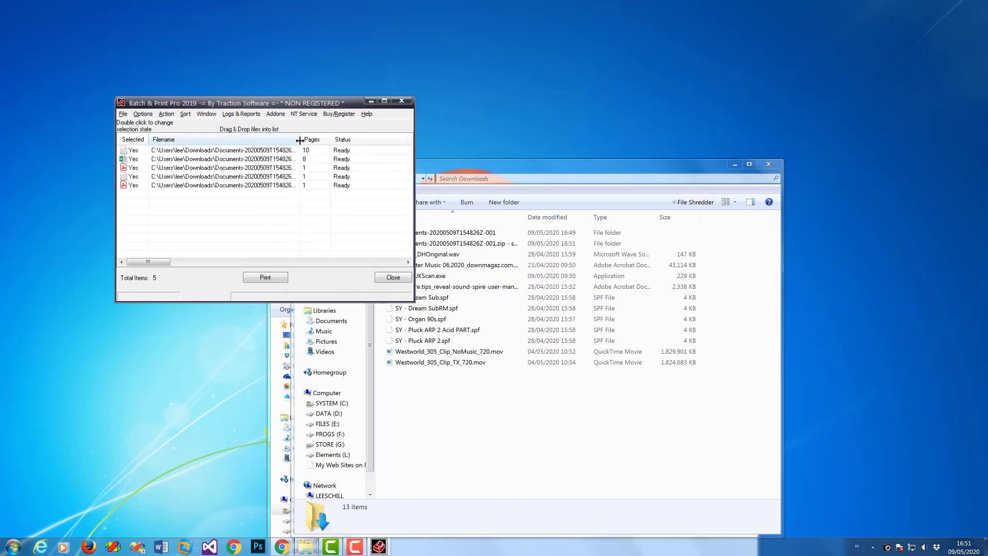
Step: Widen the Batch & Print Pro window and its Filename column, and move jokes.docx above flavoi.txt in the file list
{"action": "left_click_drag", "start_coordinate": [300, 138], "coordinate": [622, 144]}
{"action": "left_click_drag", "start_coordinate": [372, 139], "coordinate": [441, 148]}
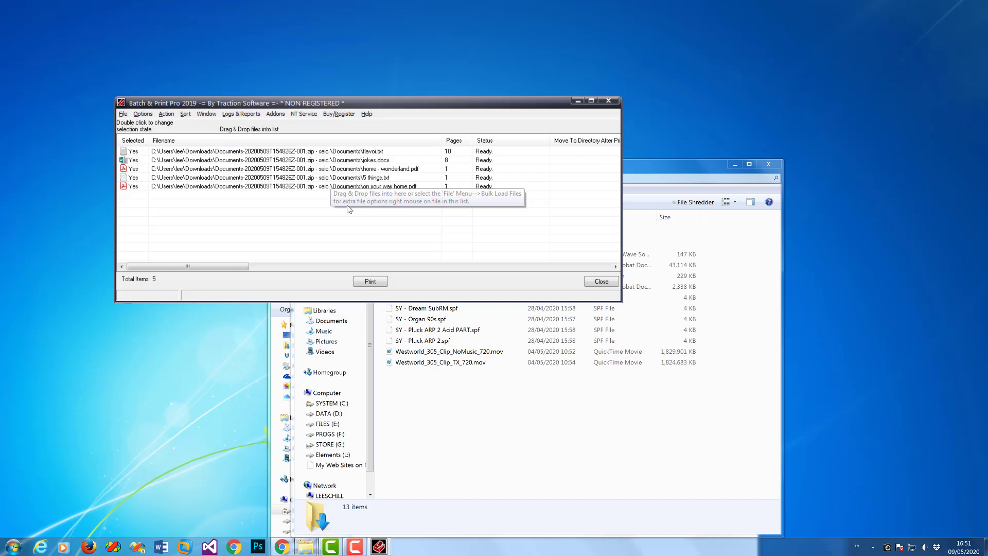
{"action": "left_click_drag", "start_coordinate": [366, 161], "coordinate": [375, 152]}
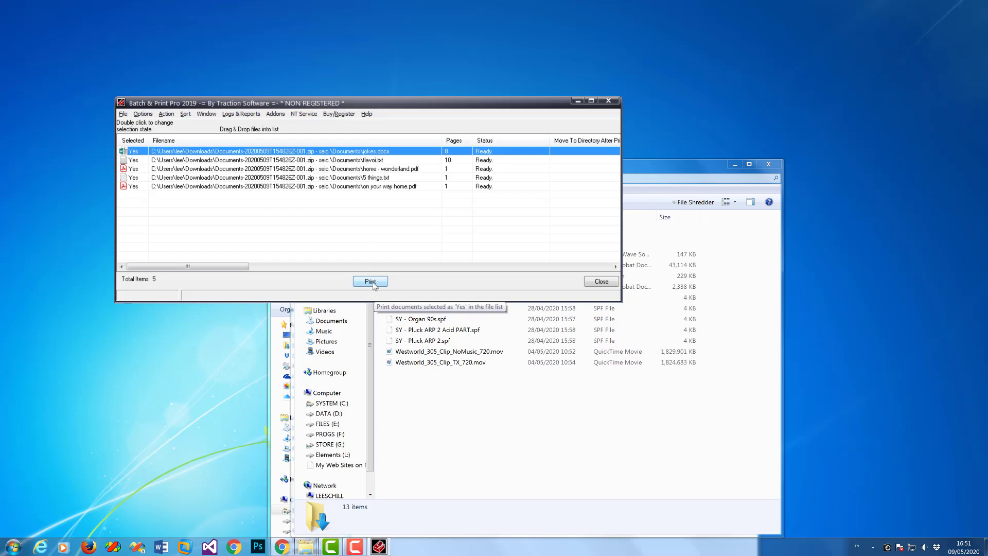
Step: Check the printer, paper and orientation settings in Printer Setup and cancel the dialog
{"action": "left_click", "coordinate": [123, 114]}
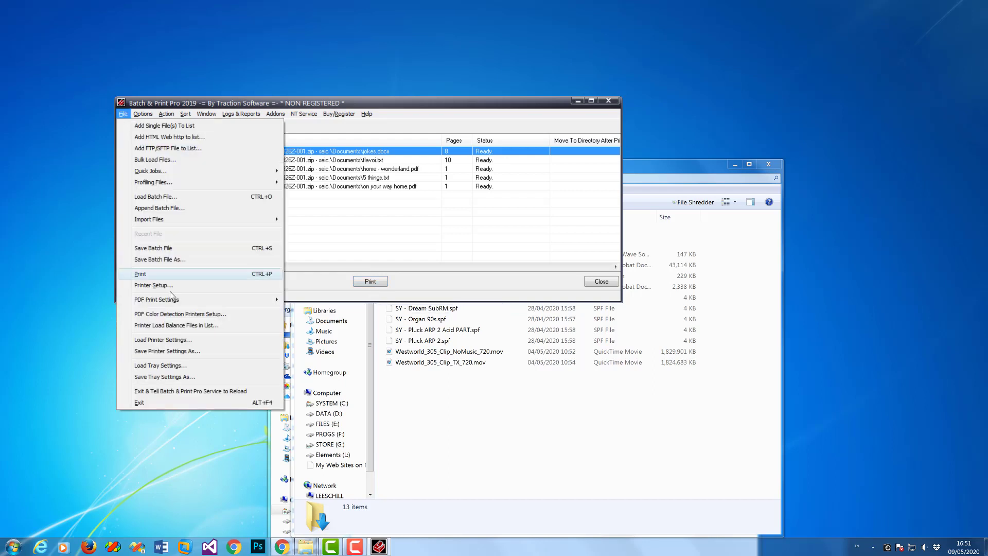
{"action": "key", "text": "Return"}
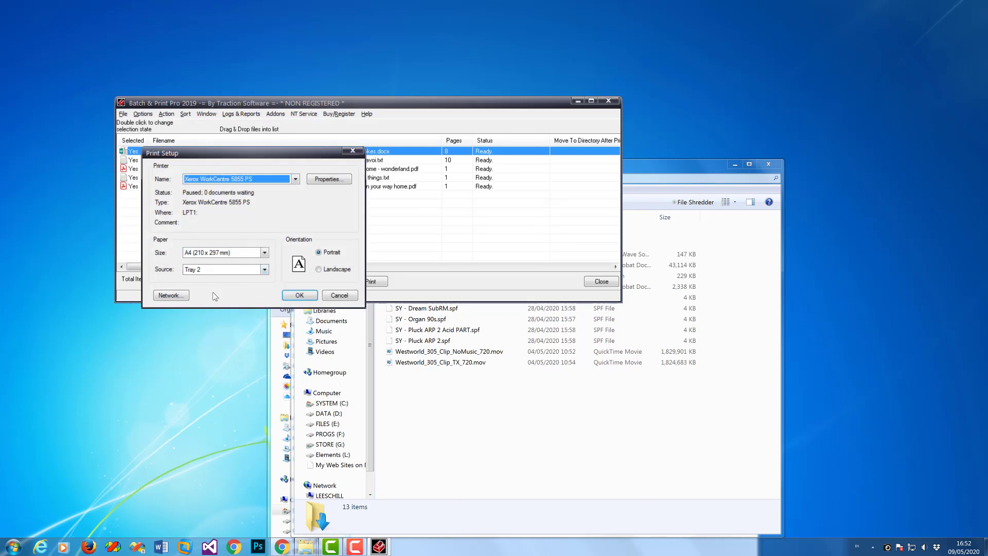
{"action": "left_click", "coordinate": [346, 296]}
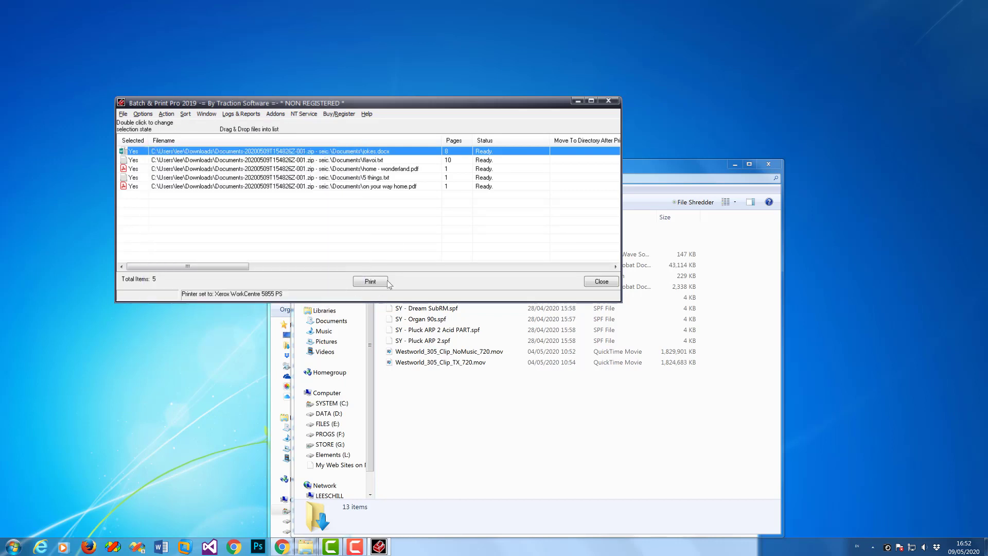
Step: Print all selected files in the batch list, continuing in trial mode
{"action": "key", "text": "Return"}
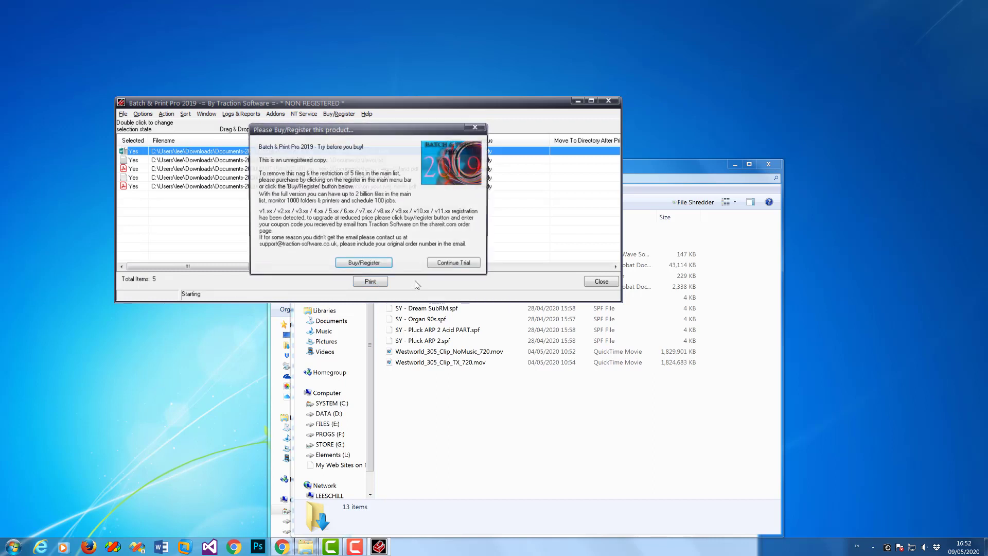
{"action": "left_click", "coordinate": [443, 265]}
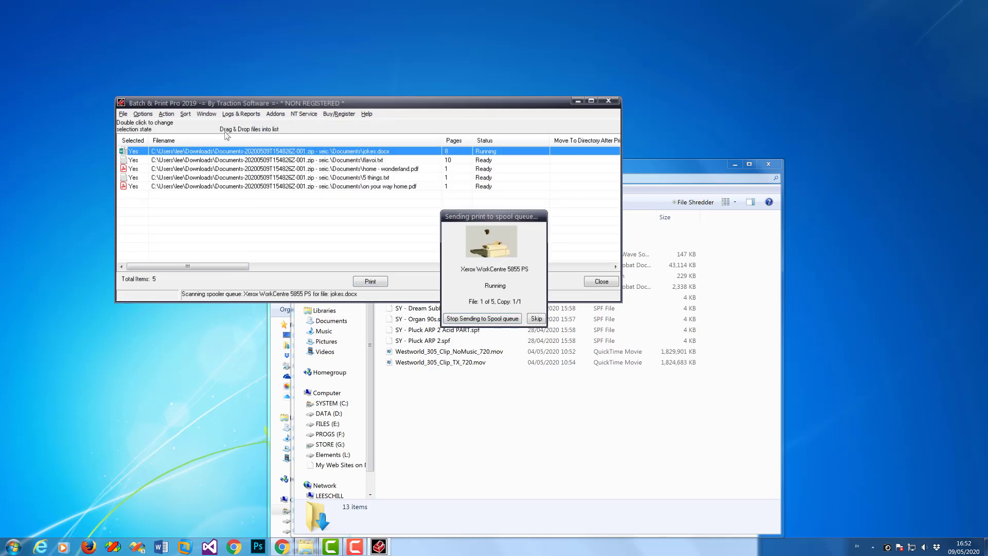